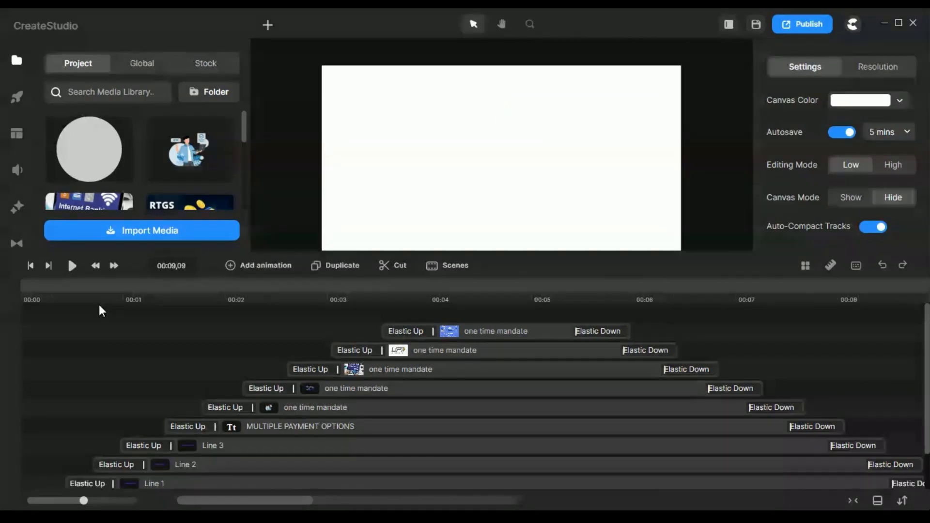
# Step: Return the playhead to the start and look through the timeline layers and the project's media library
pyautogui.click(30, 266)
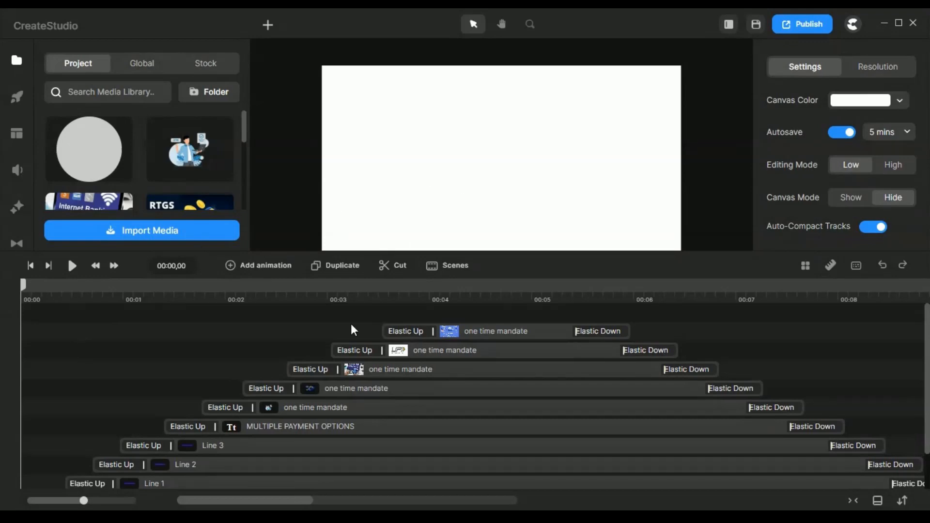
pyautogui.scroll(-1, 193, 347)
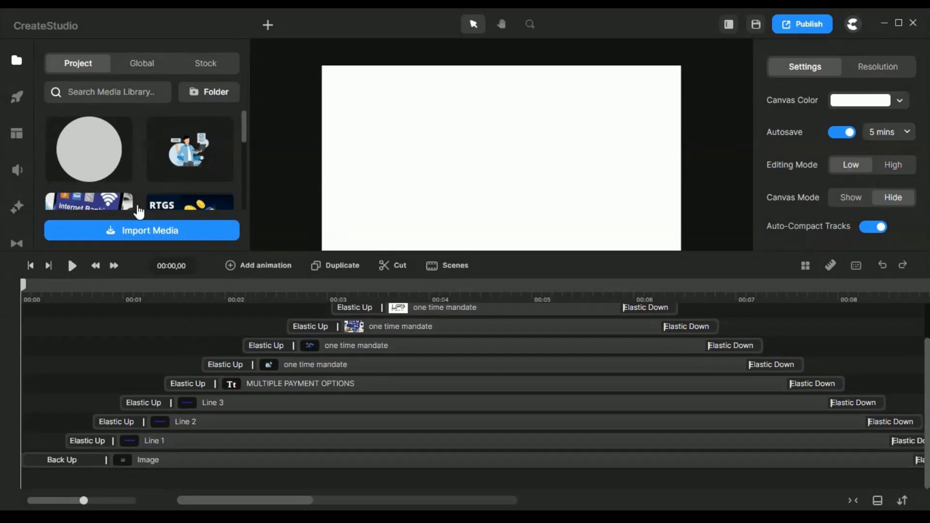
pyautogui.scroll(-5, 141, 140)
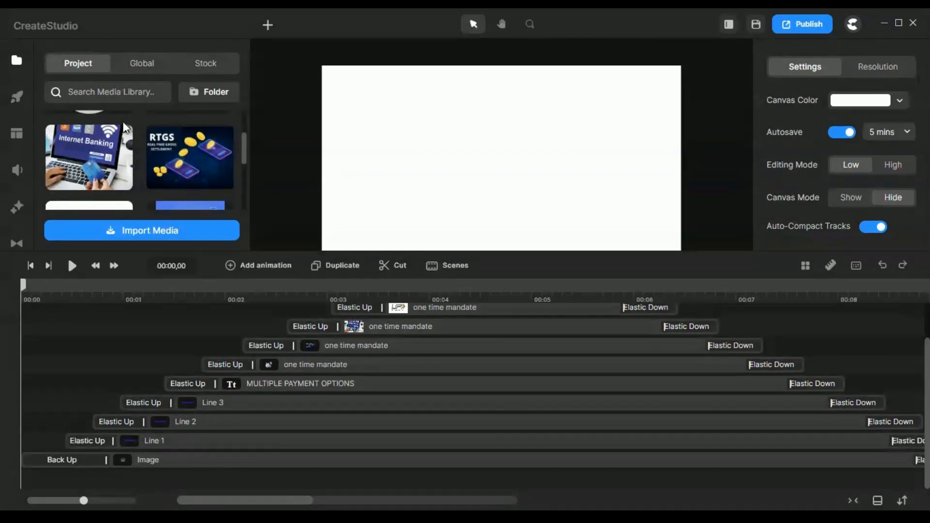
pyautogui.scroll(-2, 160, 167)
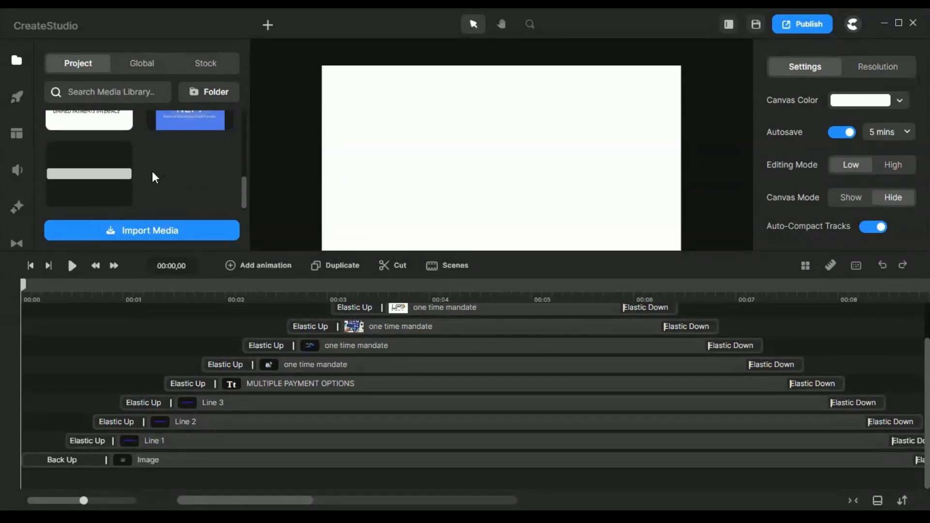
pyautogui.scroll(2, 138, 190)
pyautogui.scroll(3, 138, 194)
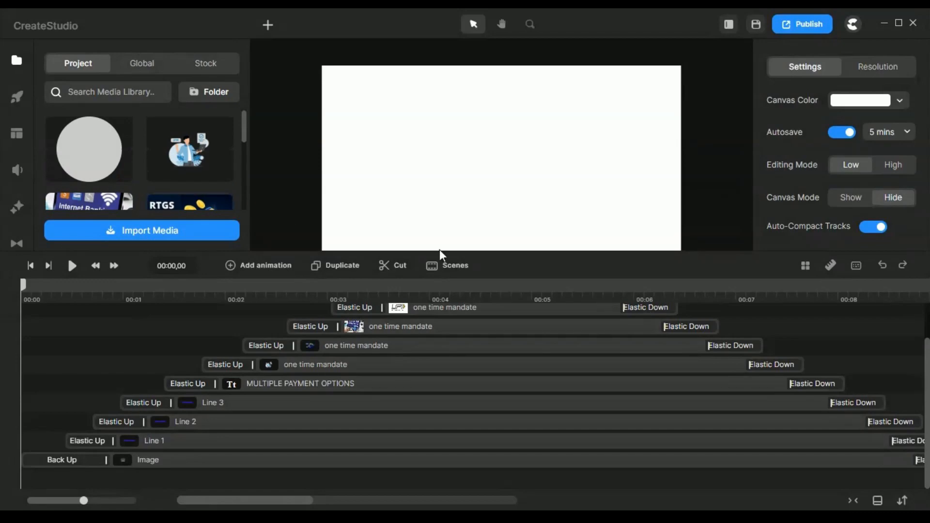
# Step: Show the scene at 00:04,24 with the canvas fitted to the view and examine the stacked timeline layers
pyautogui.click(513, 294)
pyautogui.click(530, 23)
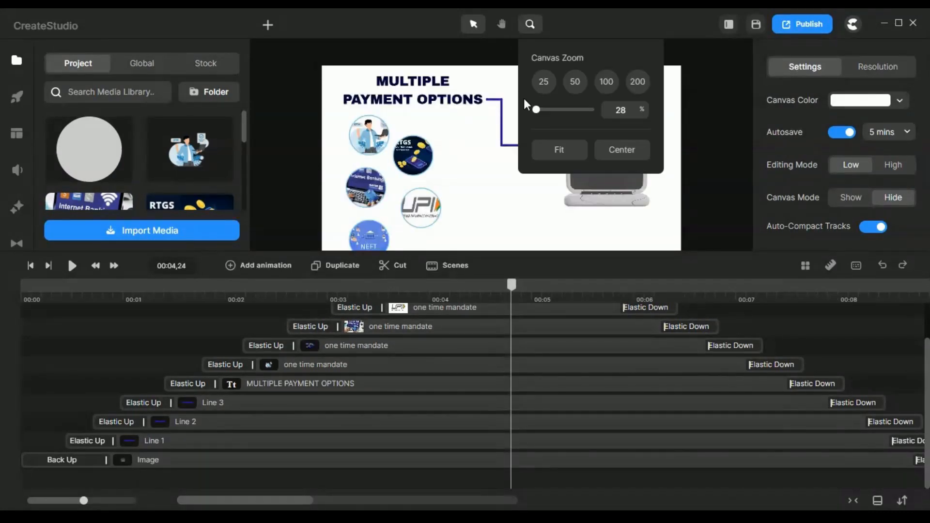
pyautogui.click(559, 149)
pyautogui.click(680, 183)
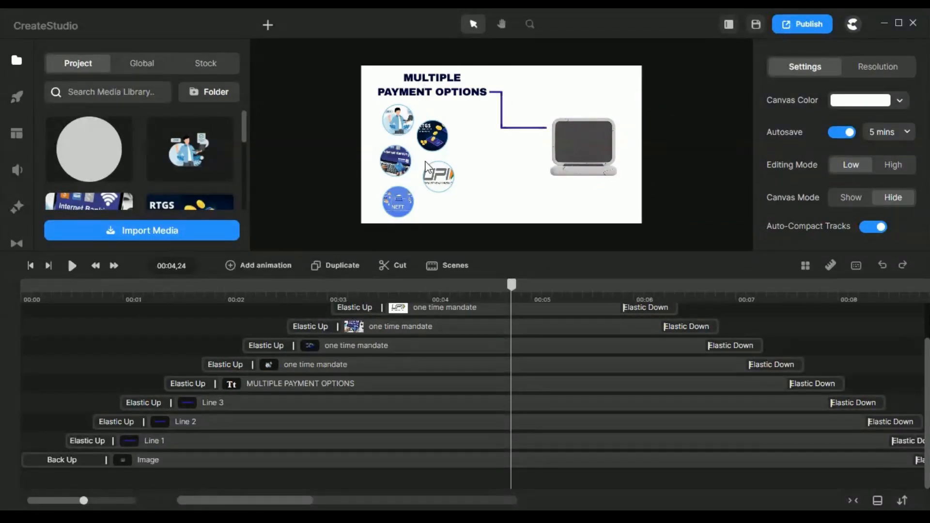
pyautogui.scroll(1, 515, 350)
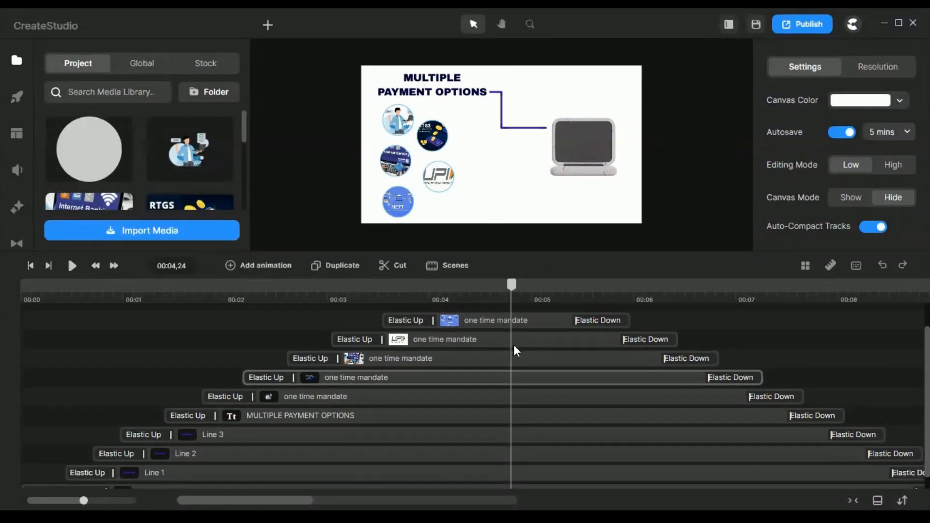
pyautogui.scroll(-1, 525, 364)
pyautogui.scroll(2, 507, 385)
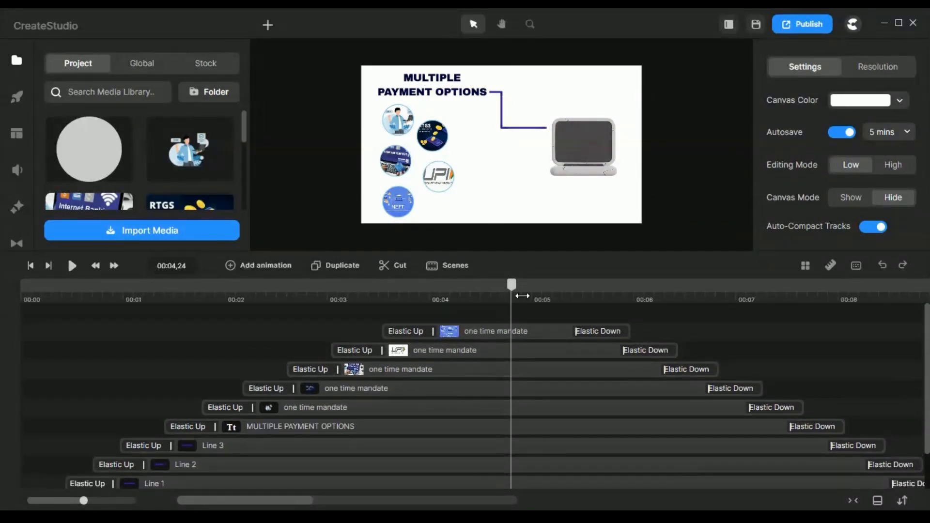
pyautogui.scroll(-2, 514, 363)
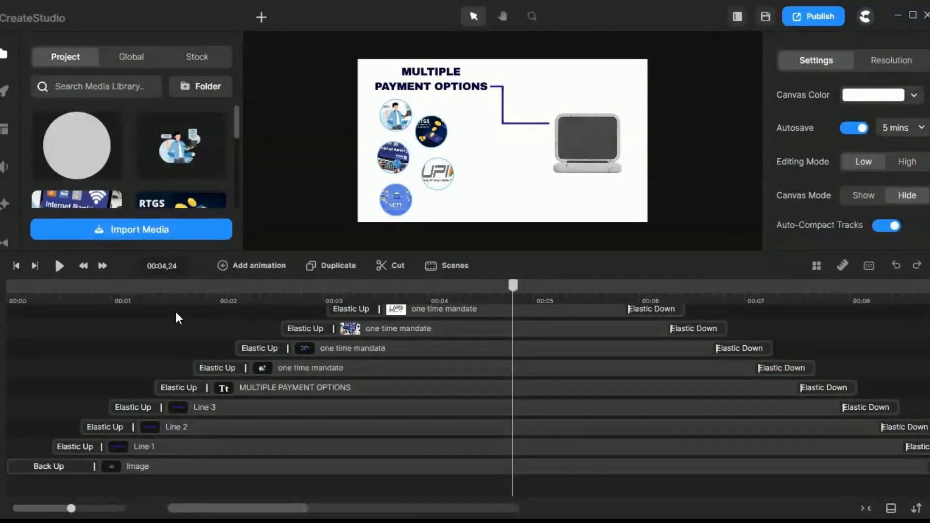
# Step: Scrub the opening of the timeline up to 00:00,23 and select the laptop image on the canvas
pyautogui.click(34, 295)
pyautogui.moveTo(21, 289)
pyautogui.mouseDown()
pyautogui.moveTo(94, 294)
pyautogui.moveTo(20, 291)
pyautogui.moveTo(88, 288)
pyautogui.mouseUp()
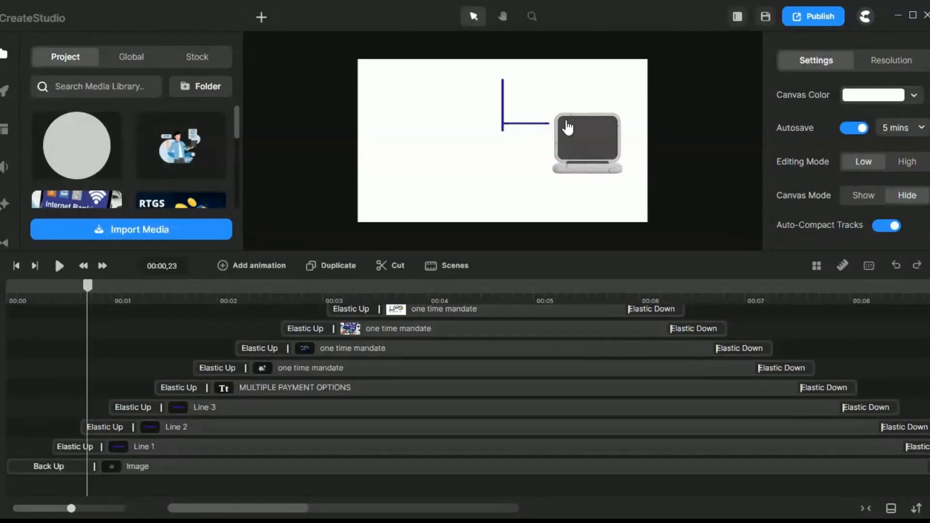
pyautogui.click(603, 127)
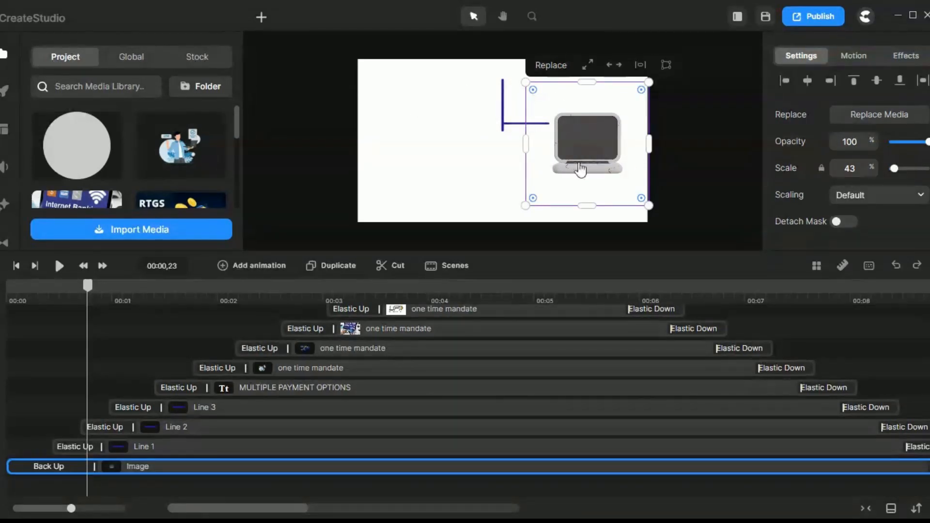
# Step: Search the Studio elements for "laptop", browse the results, and return to the project media library
pyautogui.click(5, 90)
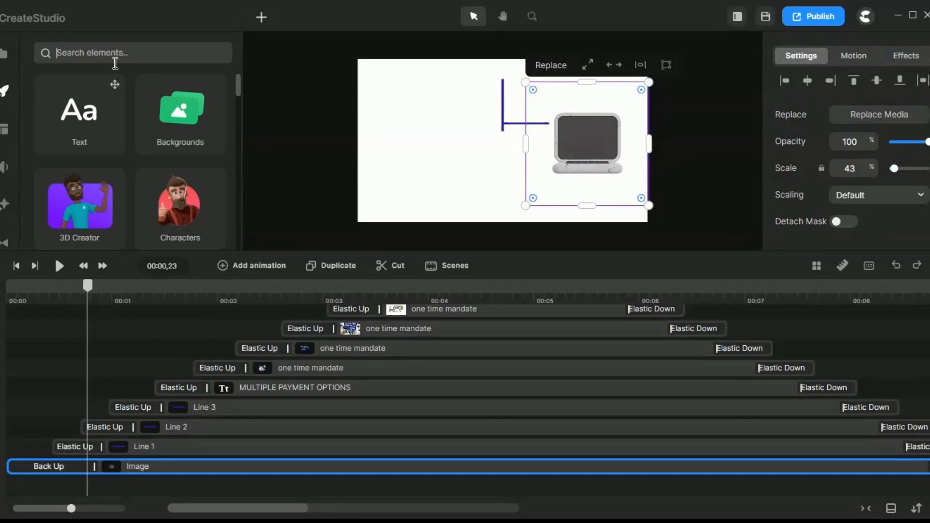
pyautogui.write('lapt')
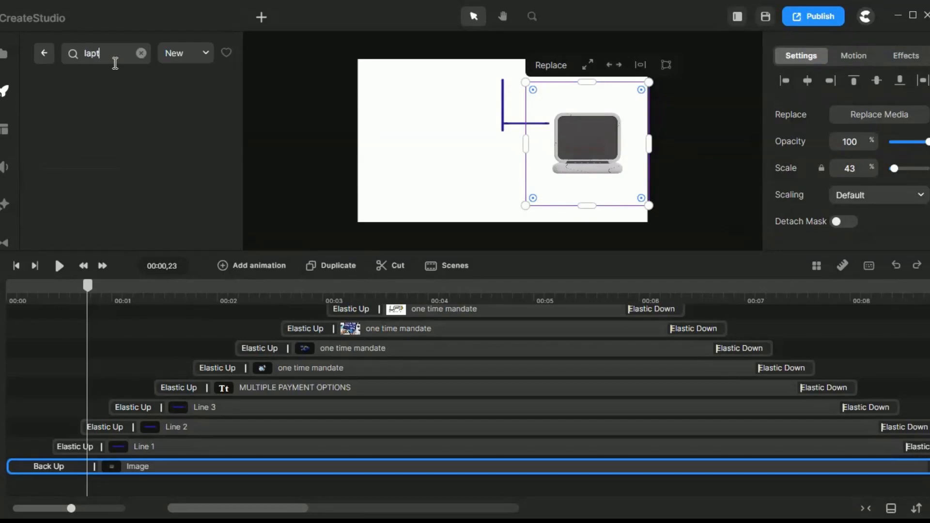
pyautogui.write('op')
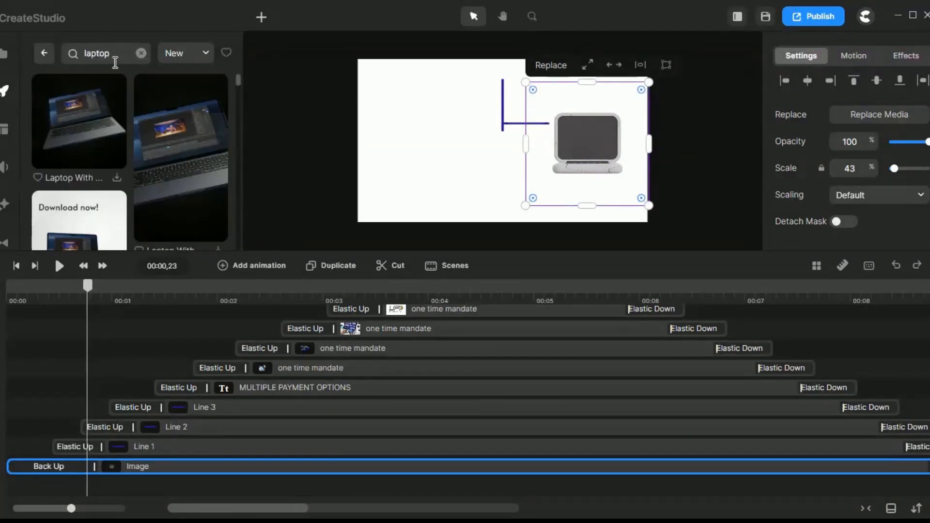
pyautogui.scroll(-2, 127, 163)
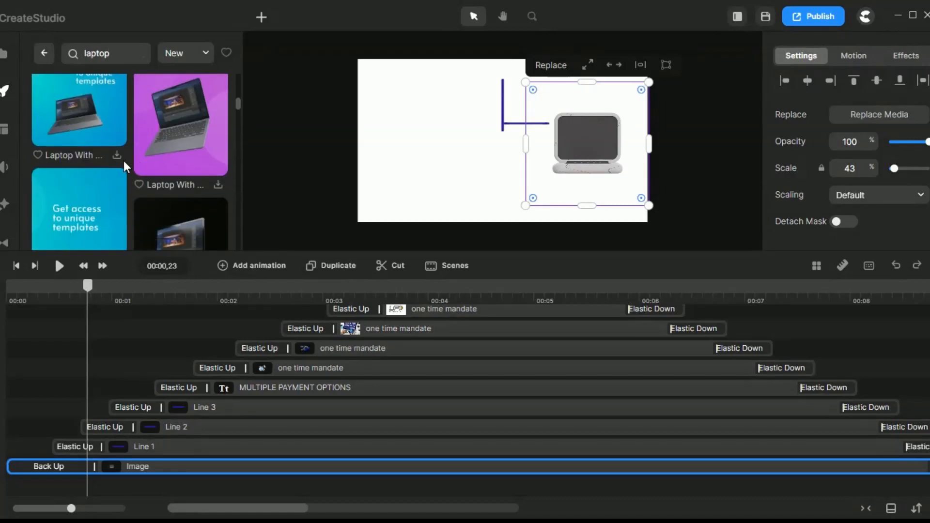
pyautogui.scroll(-3, 127, 154)
pyautogui.click(4, 54)
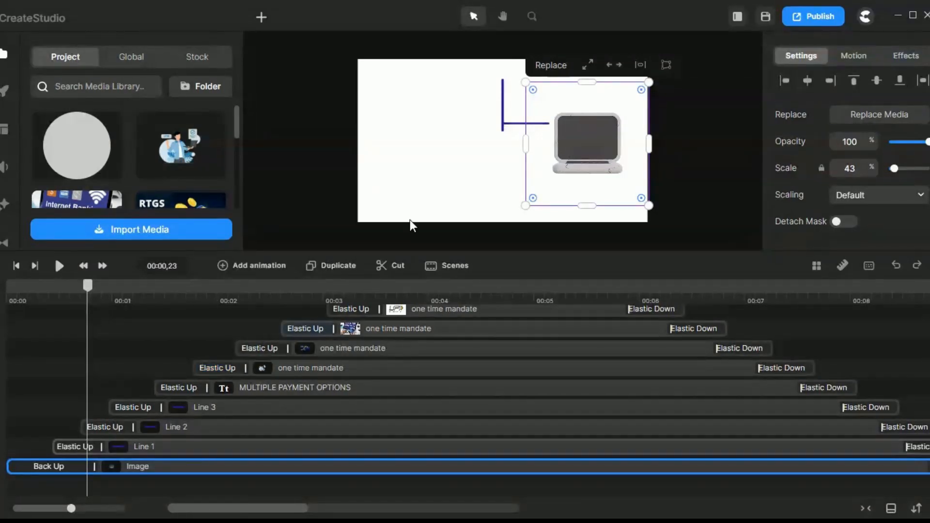
# Step: Show the scene at 00:04,28 and examine the circular OTM image with its blue outline up close
pyautogui.click(527, 294)
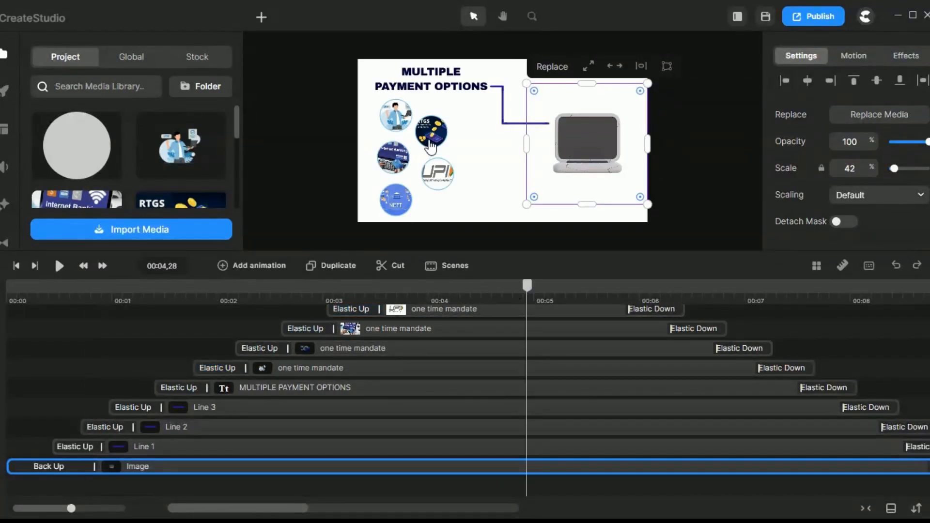
pyautogui.click(413, 114)
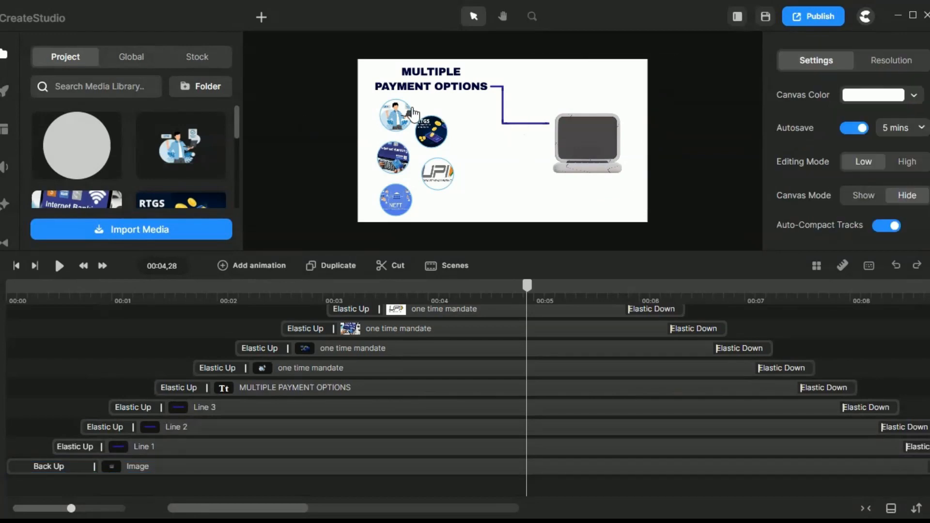
pyautogui.scroll(3, 400, 107)
pyautogui.click(402, 115)
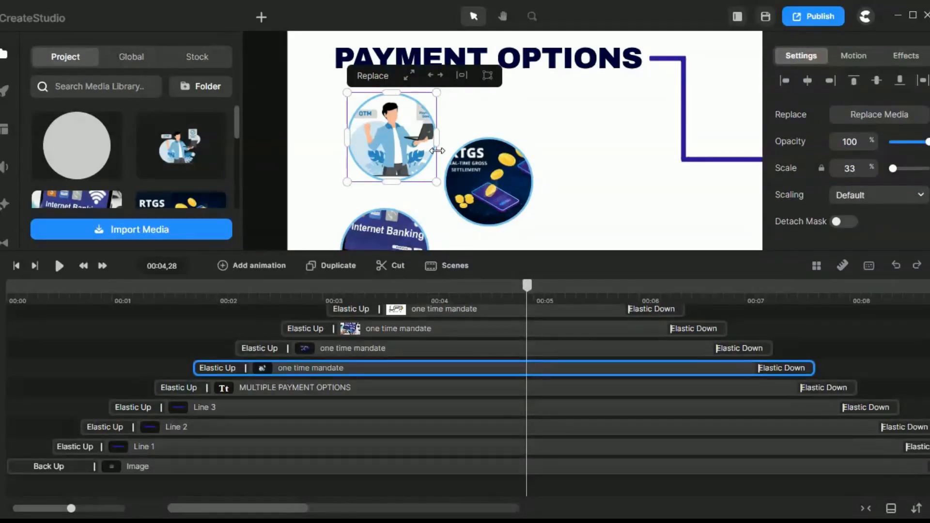
pyautogui.click(505, 112)
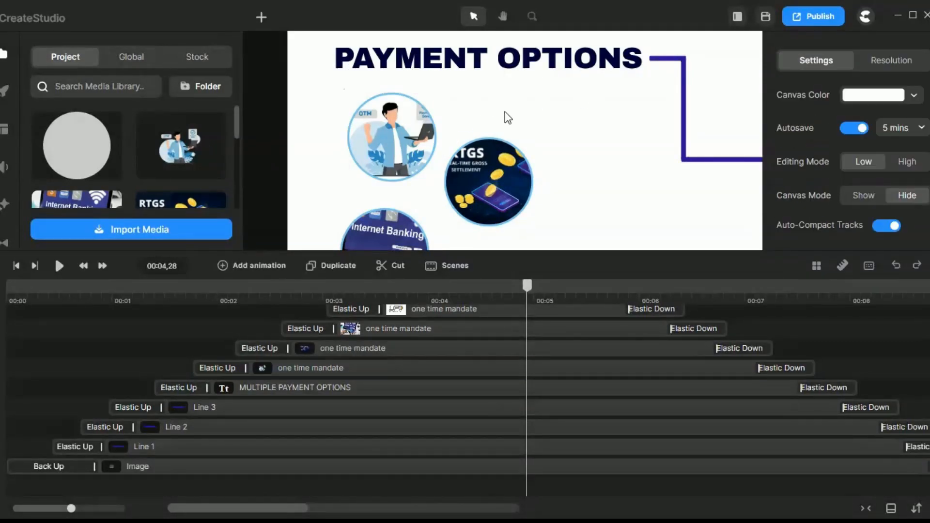
pyautogui.click(384, 152)
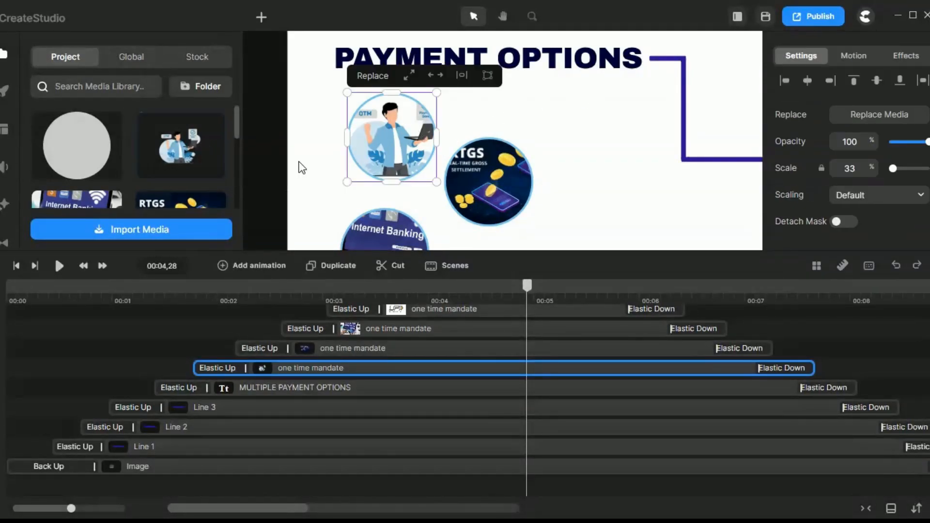
pyautogui.click(286, 186)
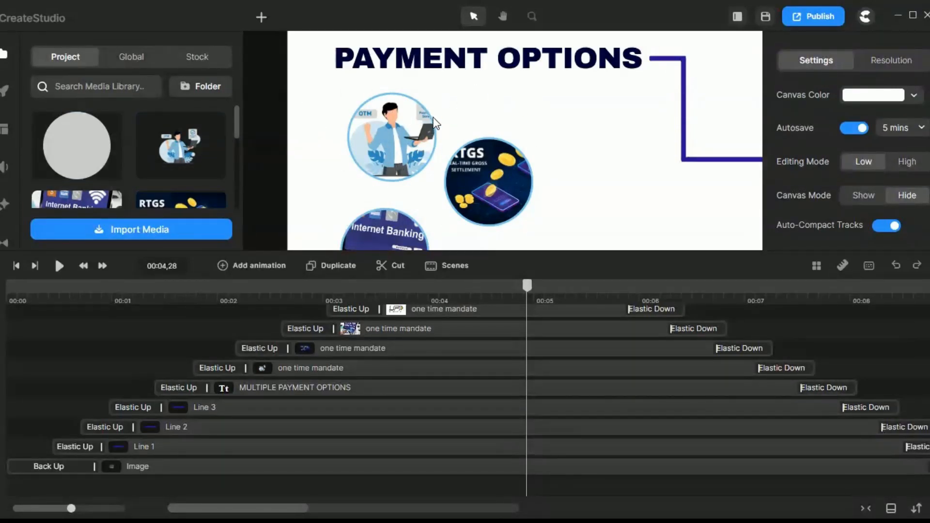
# Step: Examine the UPI and NEFT circle images up close, then fit the whole canvas to the view again
pyautogui.click(529, 17)
pyautogui.click(563, 147)
pyautogui.click(556, 174)
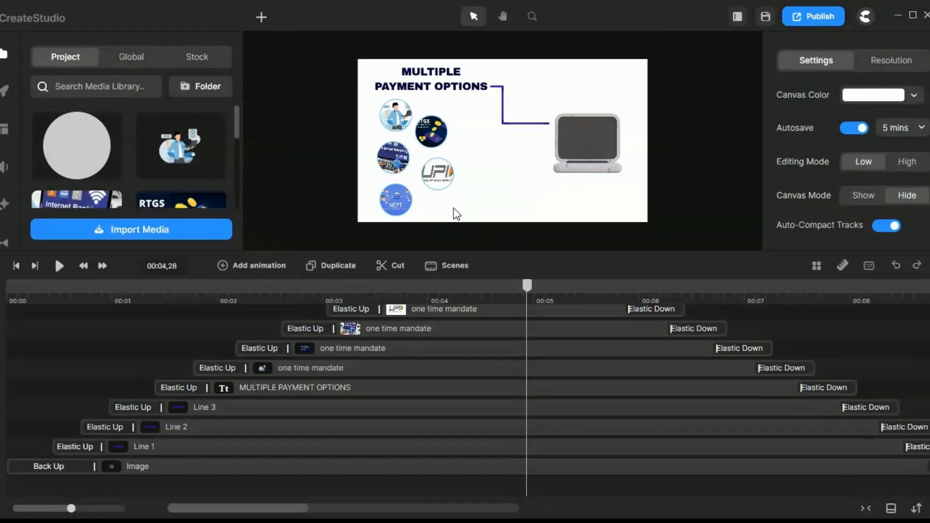
pyautogui.scroll(3, 457, 214)
pyautogui.click(532, 17)
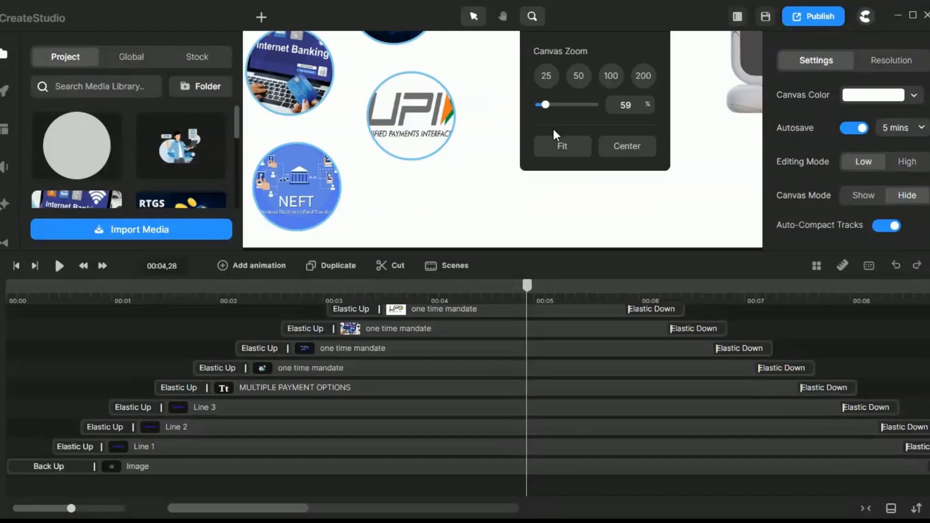
pyautogui.click(557, 143)
pyautogui.click(517, 222)
# Step: Select the "MULTIPLE PAYMENT OPTIONS" title and review its text settings and the Studio element categories
pyautogui.click(446, 89)
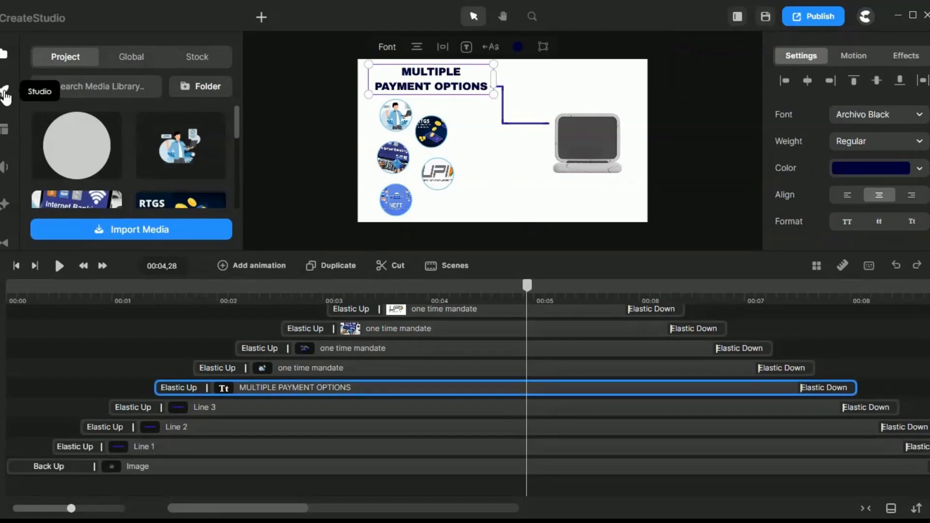
pyautogui.click(7, 92)
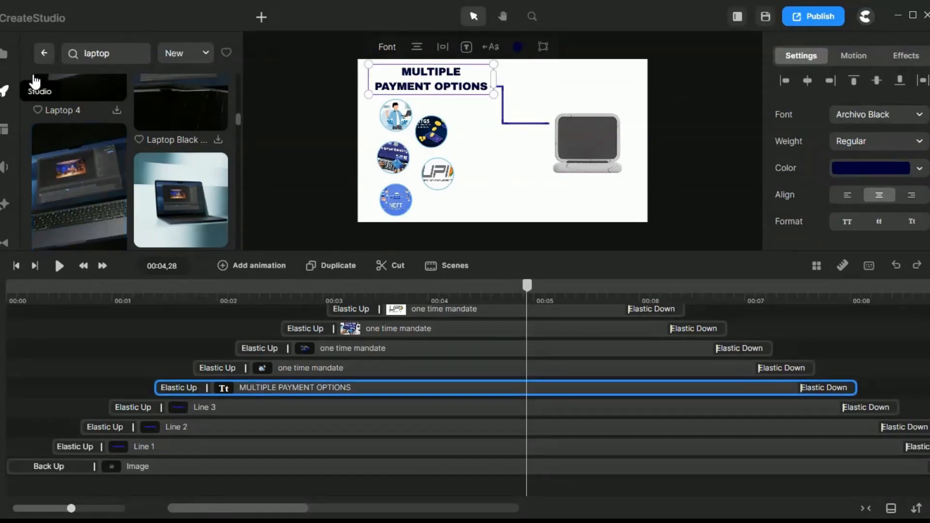
pyautogui.click(44, 54)
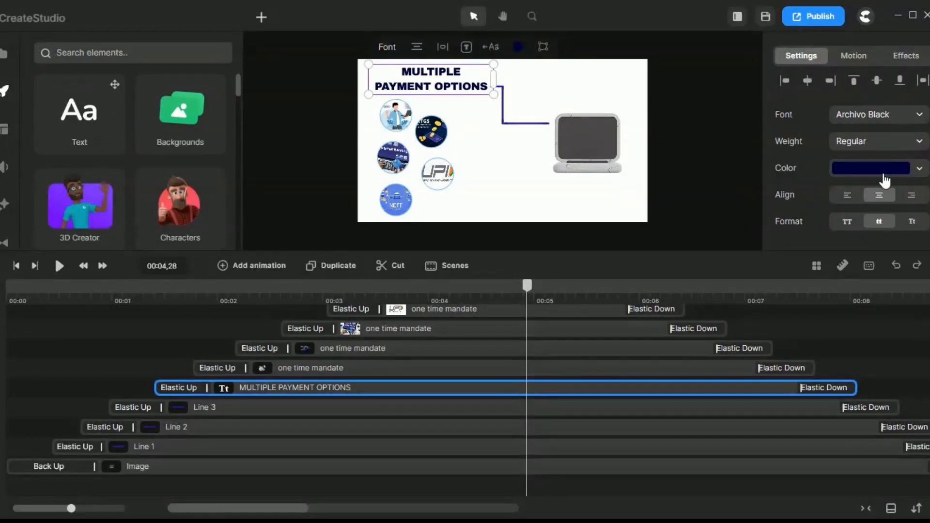
pyautogui.scroll(-3, 885, 181)
pyautogui.scroll(3, 891, 166)
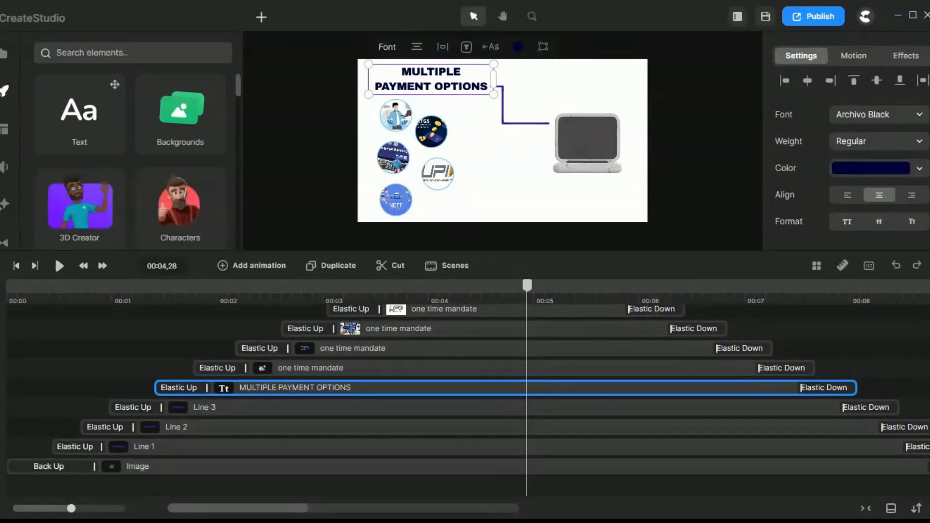
pyautogui.click(4, 53)
# Step: Scrub the timeline from the start to 00:01,23 and again to 00:01,03 to review the layers' staggered entrances
pyautogui.click(475, 288)
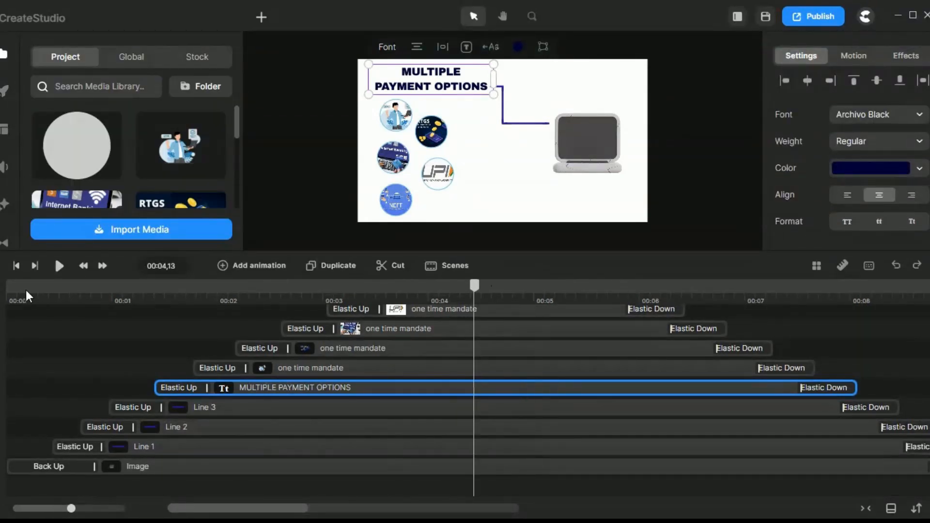
pyautogui.moveTo(26, 290); pyautogui.dragTo(193, 305)
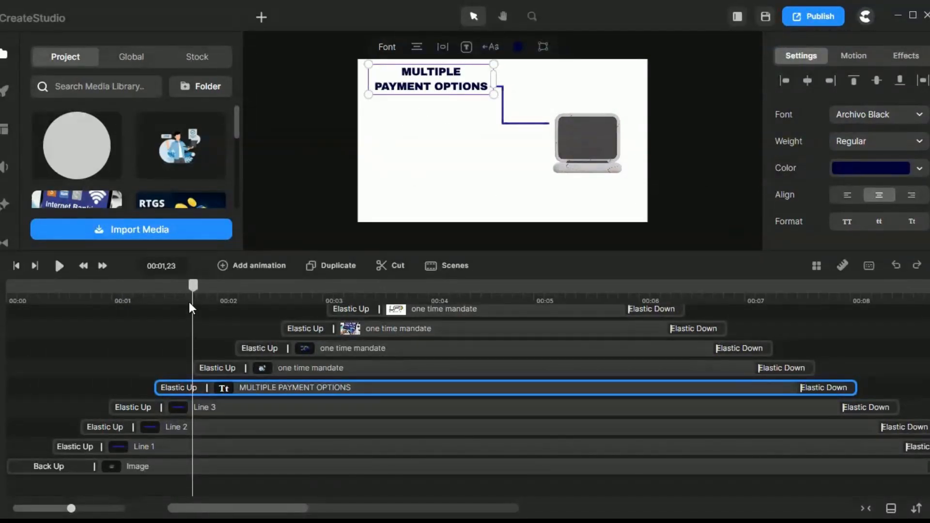
pyautogui.moveTo(8, 298); pyautogui.dragTo(129, 420)
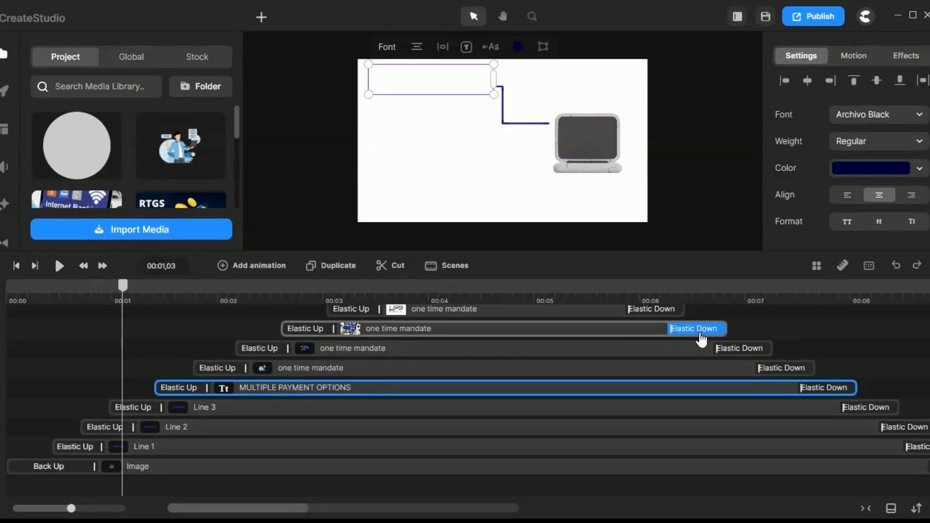
# Step: Open the motion settings of the laptop image's Back Up entrance animation and enlarge the workspace above the timeline
pyautogui.scroll(2, 698, 335)
pyautogui.scroll(-2, 271, 407)
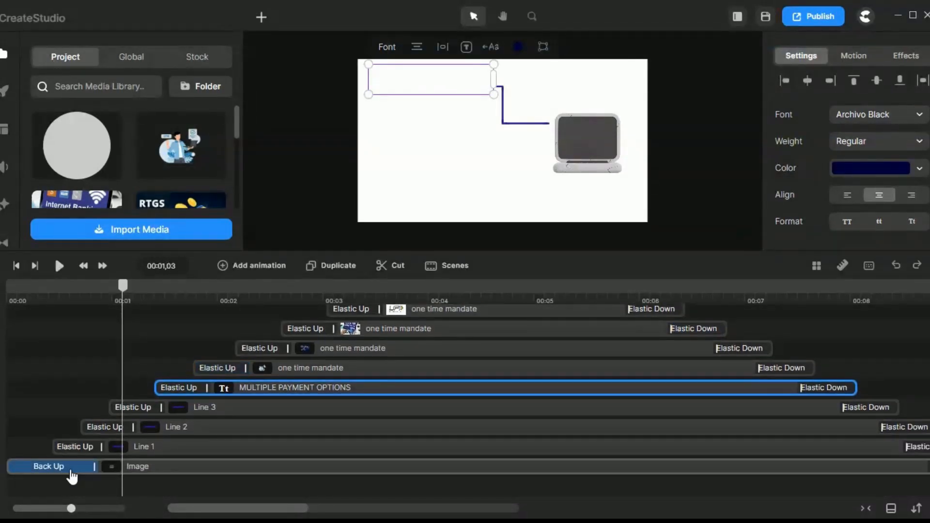
pyautogui.click(43, 468)
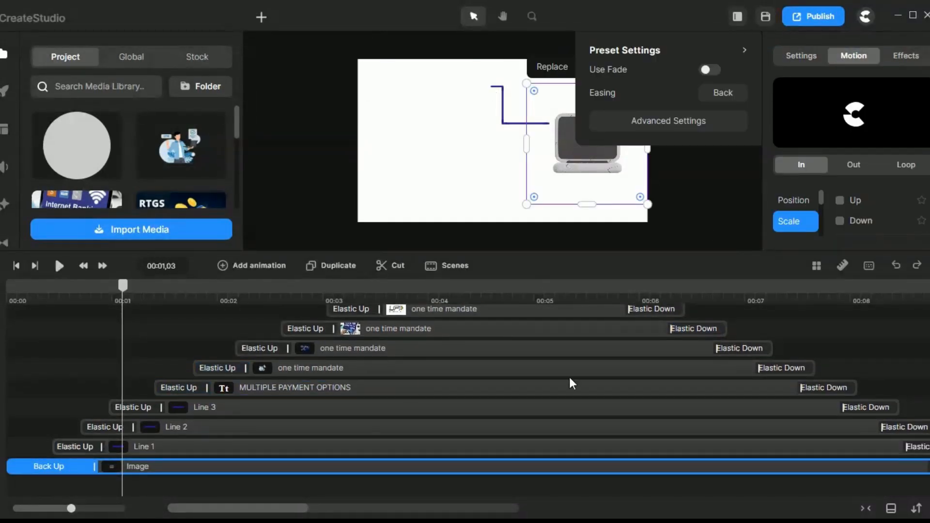
pyautogui.moveTo(768, 251); pyautogui.dragTo(769, 279)
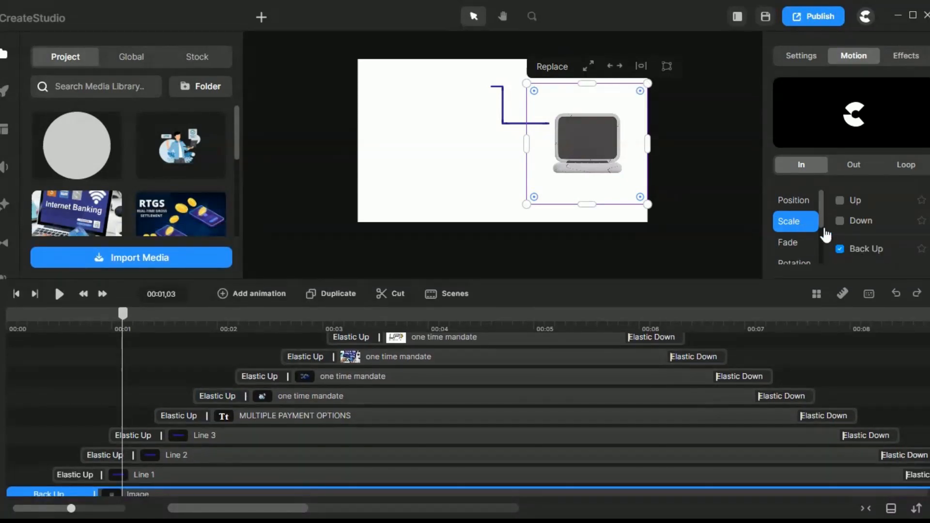
# Step: Show the preset settings of the laptop image's Back Up entrance in the Scale motion category
pyautogui.scroll(-1, 249, 411)
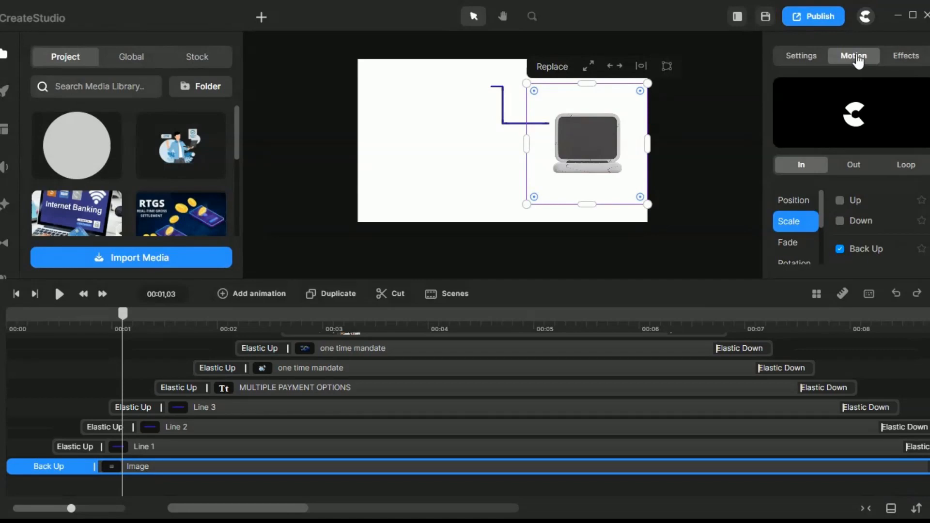
pyautogui.click(866, 16)
pyautogui.click(854, 52)
pyautogui.click(877, 251)
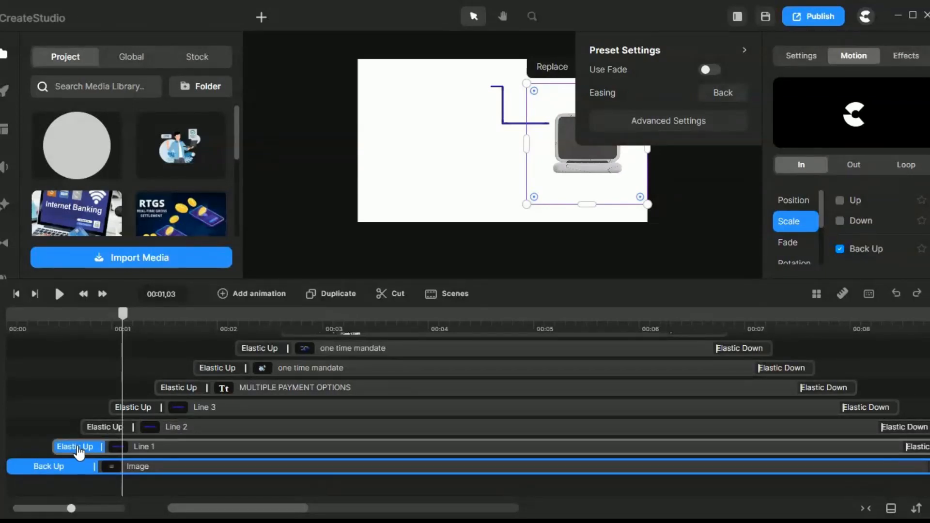
# Step: Inspect the motion presets of Line 1's Elastic Up entrance and Line 3's Elastic Down exit
pyautogui.click(77, 446)
pyautogui.scroll(-3, 872, 214)
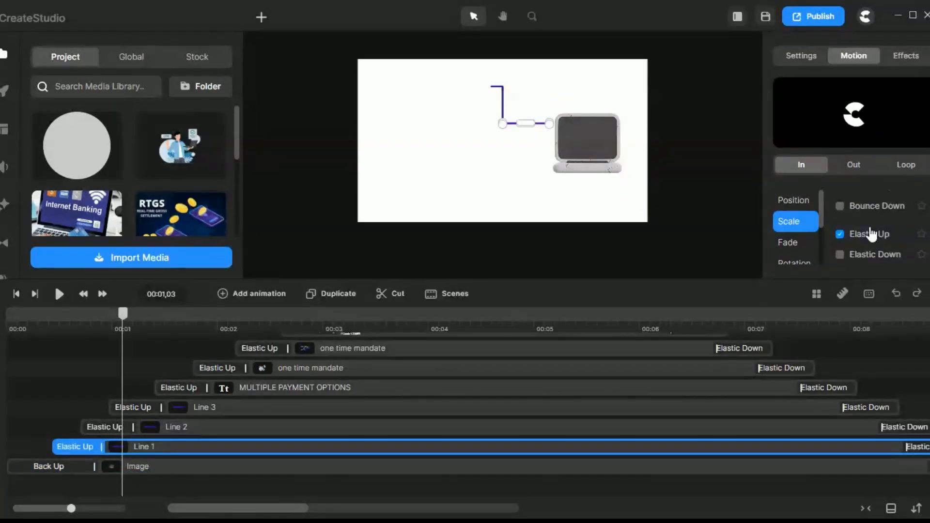
pyautogui.click(872, 408)
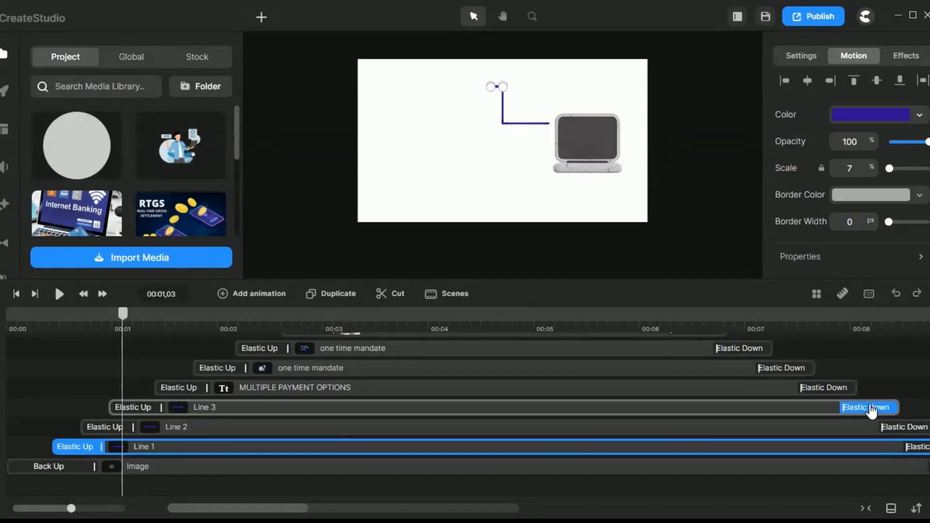
pyautogui.scroll(-5, 884, 233)
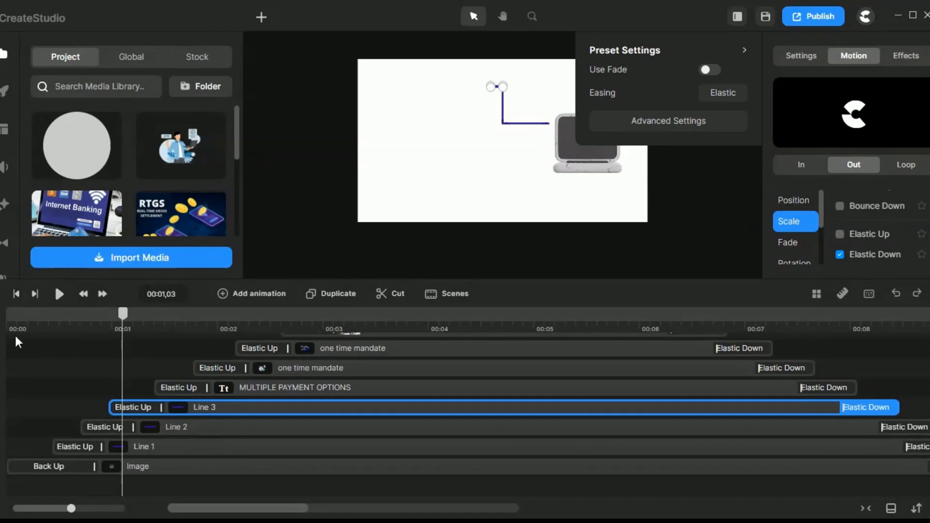
# Step: Play the scene from the start and scrub on to 00:04,21 to review the title and circle images entering
pyautogui.click(16, 294)
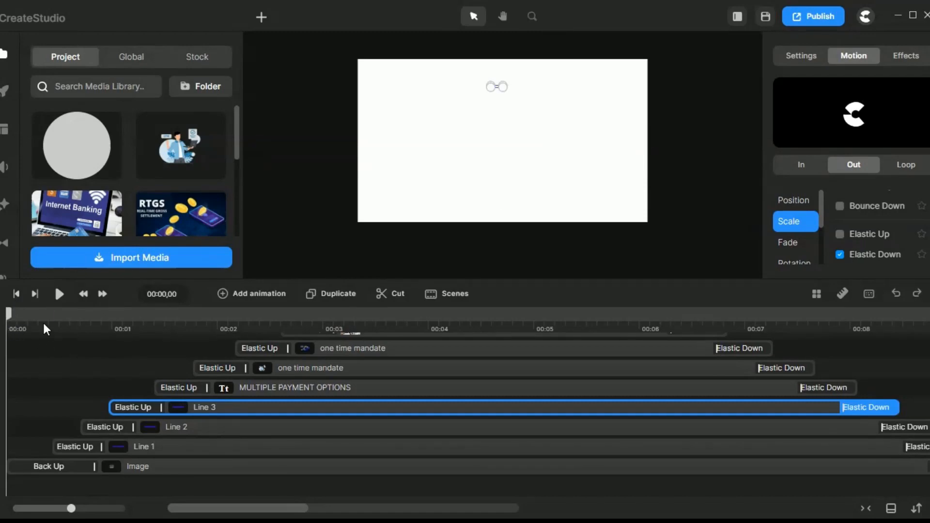
pyautogui.click(58, 293)
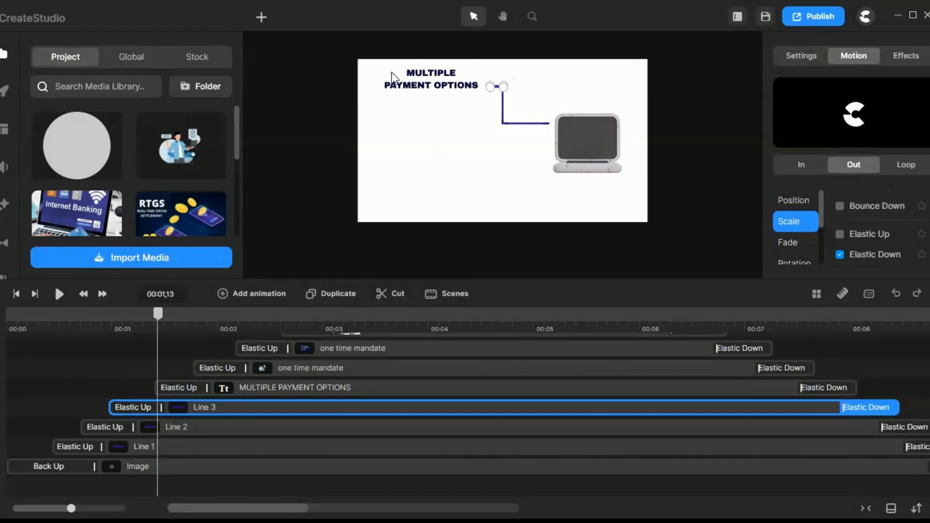
pyautogui.moveTo(158, 314); pyautogui.dragTo(318, 315)
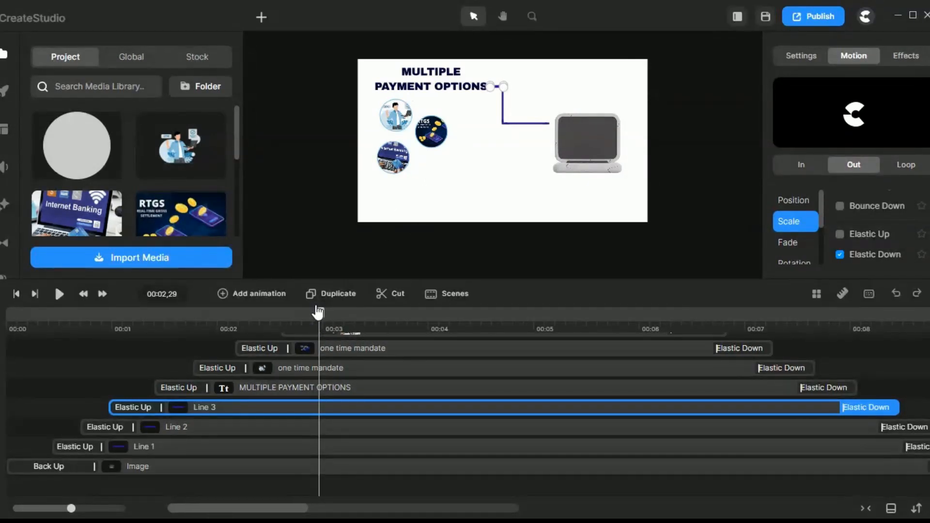
pyautogui.moveTo(316, 310); pyautogui.dragTo(540, 322)
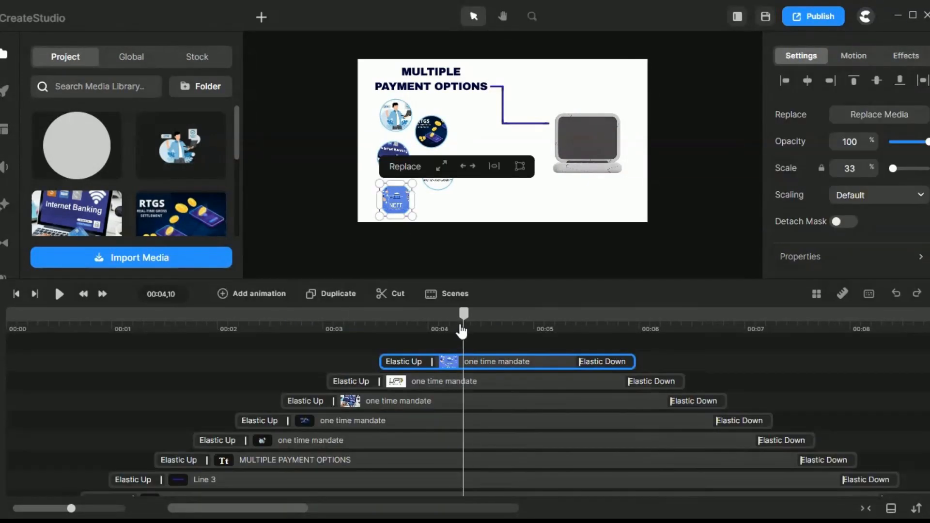
pyautogui.moveTo(461, 322); pyautogui.dragTo(507, 334)
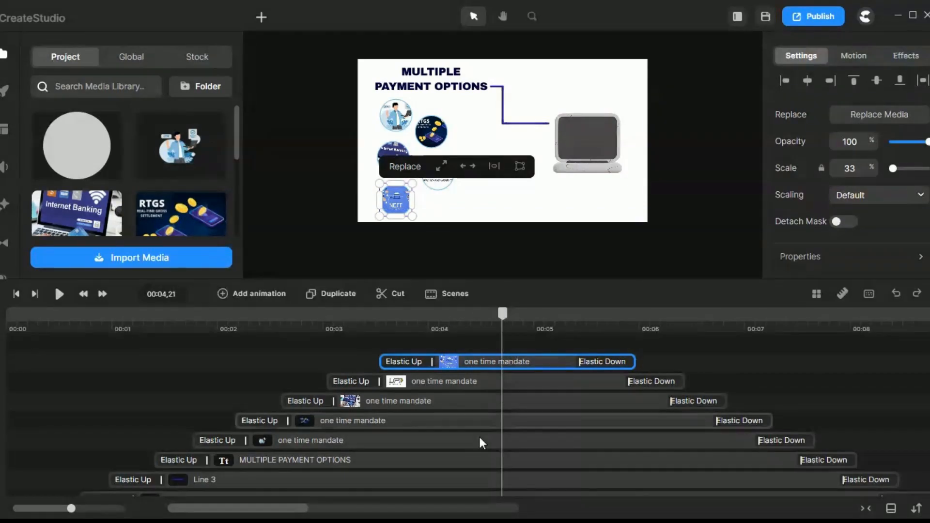
# Step: Look over the staggered layer stack from the laptop image and lines up to the circle images
pyautogui.scroll(-3, 495, 456)
pyautogui.click(49, 472)
pyautogui.scroll(3, 222, 375)
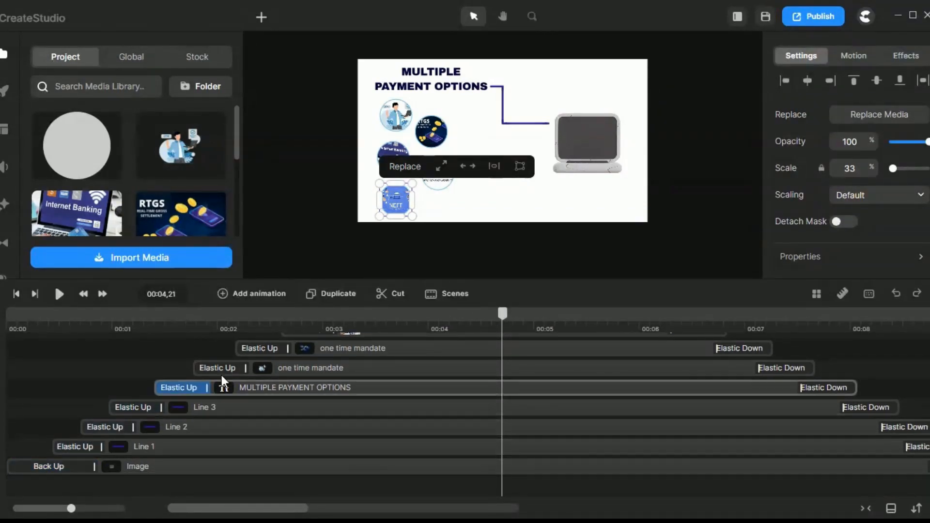
pyautogui.scroll(-3, 376, 375)
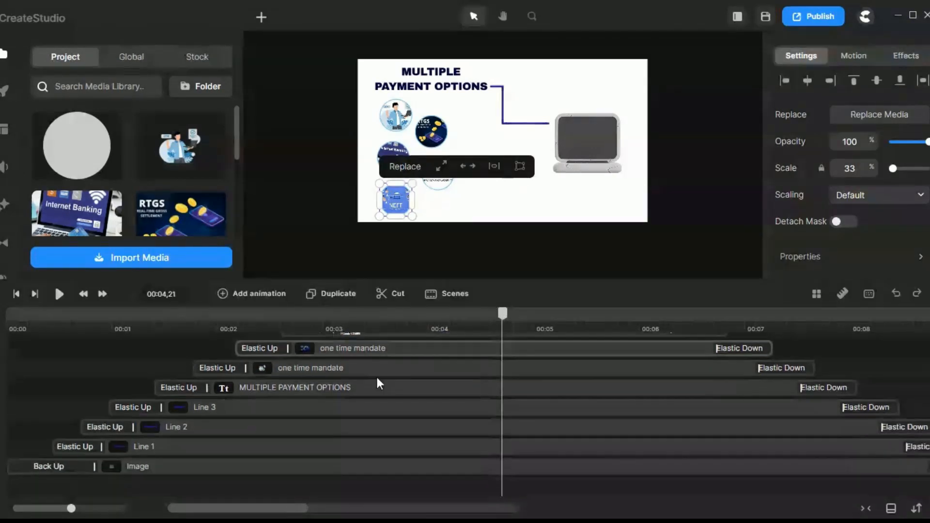
pyautogui.click(70, 471)
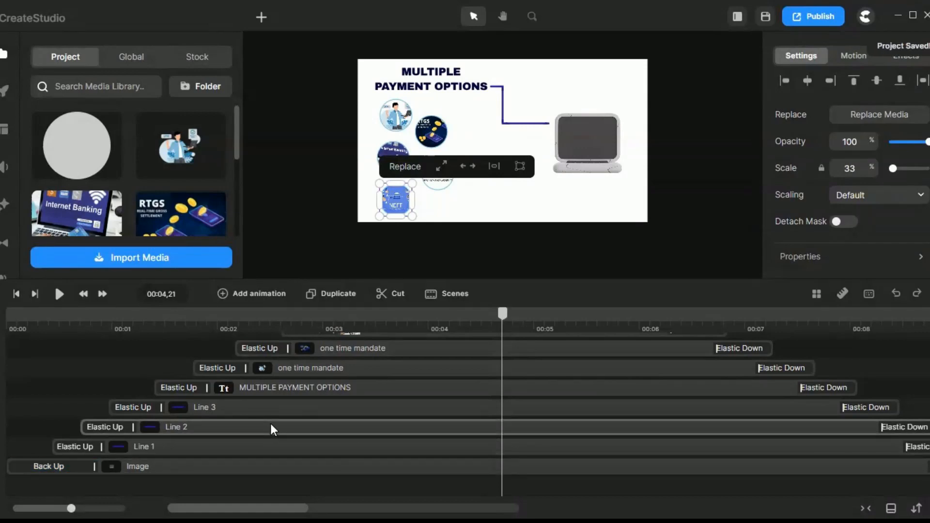
# Step: Scrub the timeline through to 00:09,21 to review the layers' staggered exits, and deselect the NEFT circle image
pyautogui.scroll(3, 402, 335)
pyautogui.moveTo(503, 320)
pyautogui.mouseDown()
pyautogui.moveTo(457, 322)
pyautogui.moveTo(517, 320)
pyautogui.mouseUp()
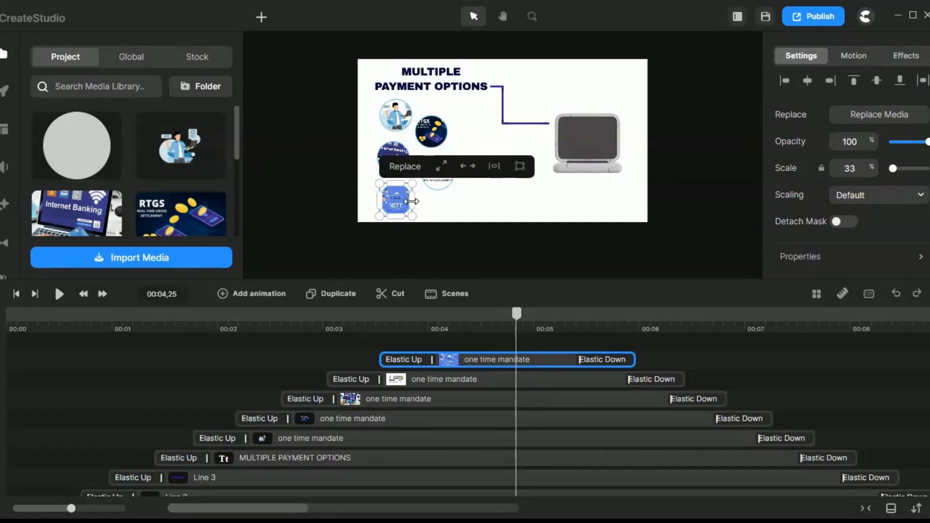
pyautogui.moveTo(518, 317); pyautogui.dragTo(709, 332)
pyautogui.moveTo(741, 338); pyautogui.dragTo(925, 330)
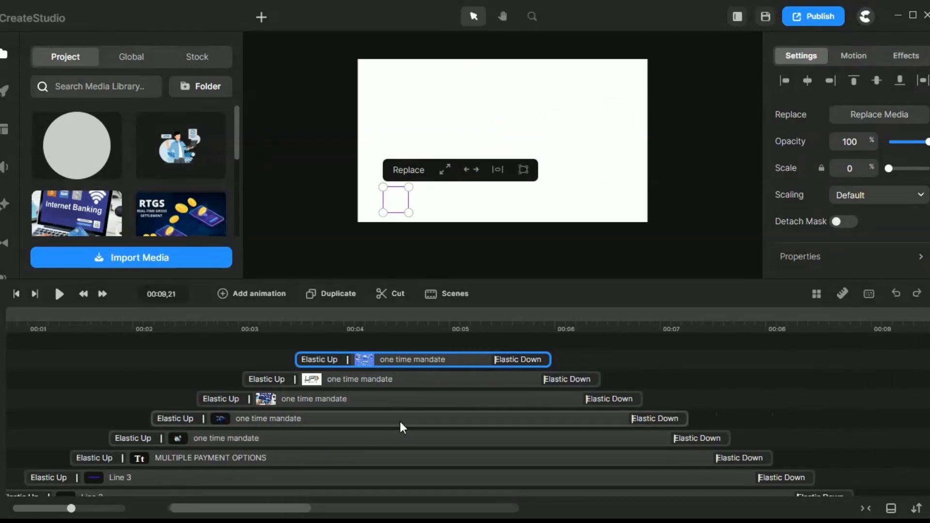
pyautogui.scroll(-2, 403, 420)
pyautogui.scroll(2, 415, 434)
pyautogui.click(154, 375)
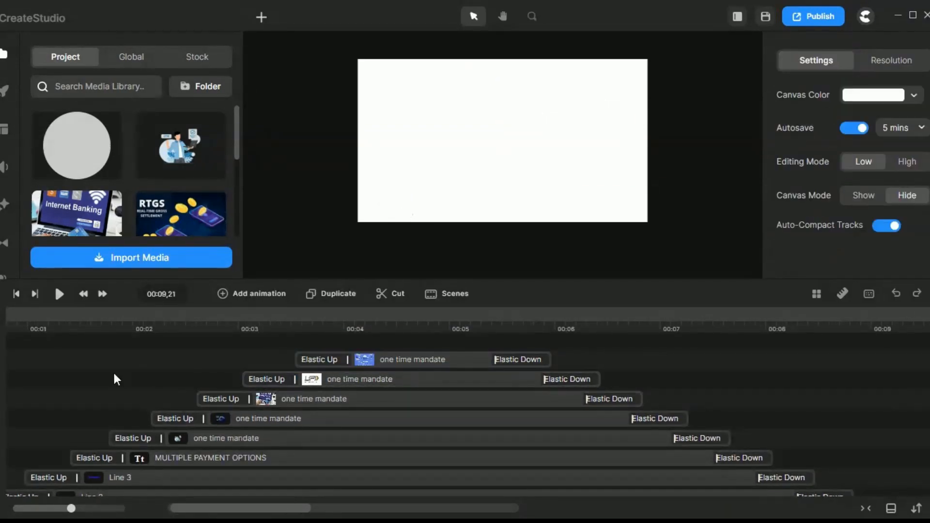